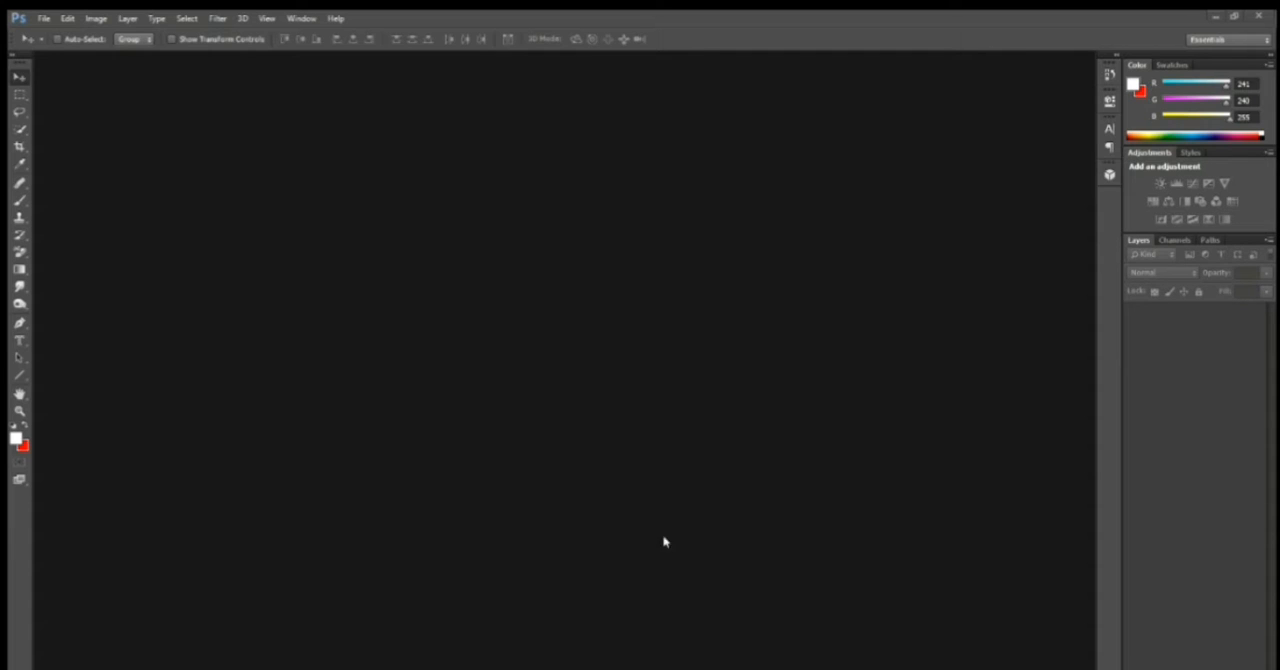
double_click(550, 365)
scroll(540, 176, down, 1)
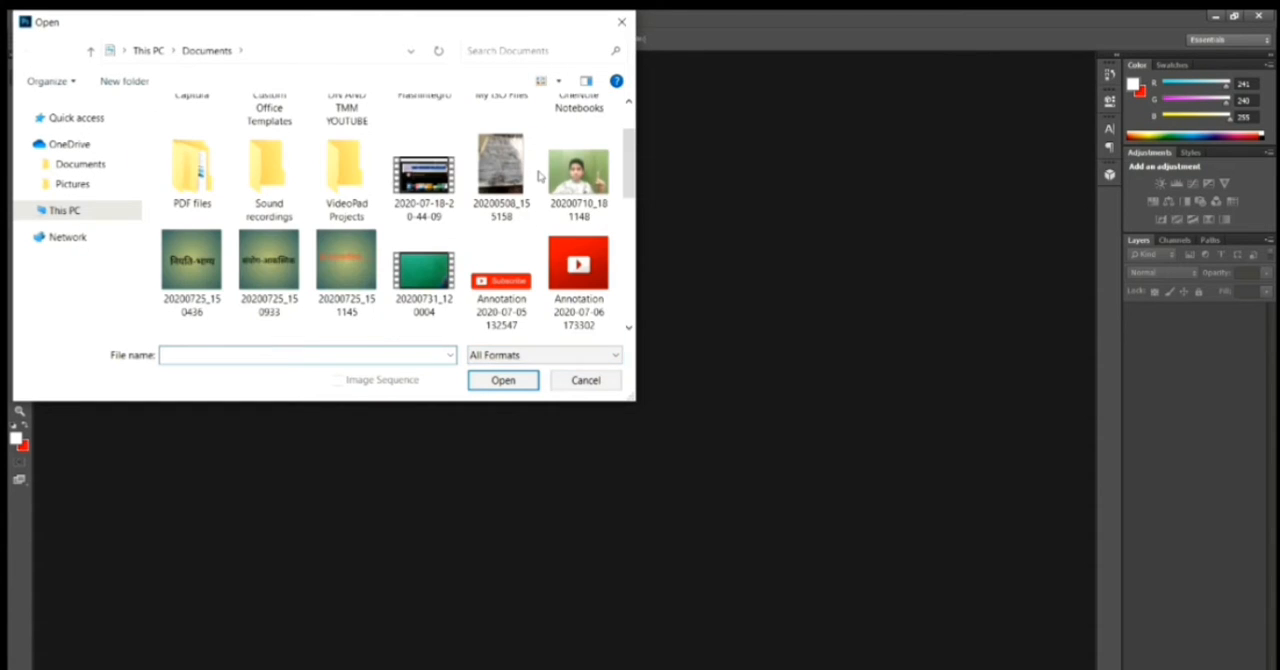
scroll(518, 282, down, 3)
scroll(512, 276, down, 1)
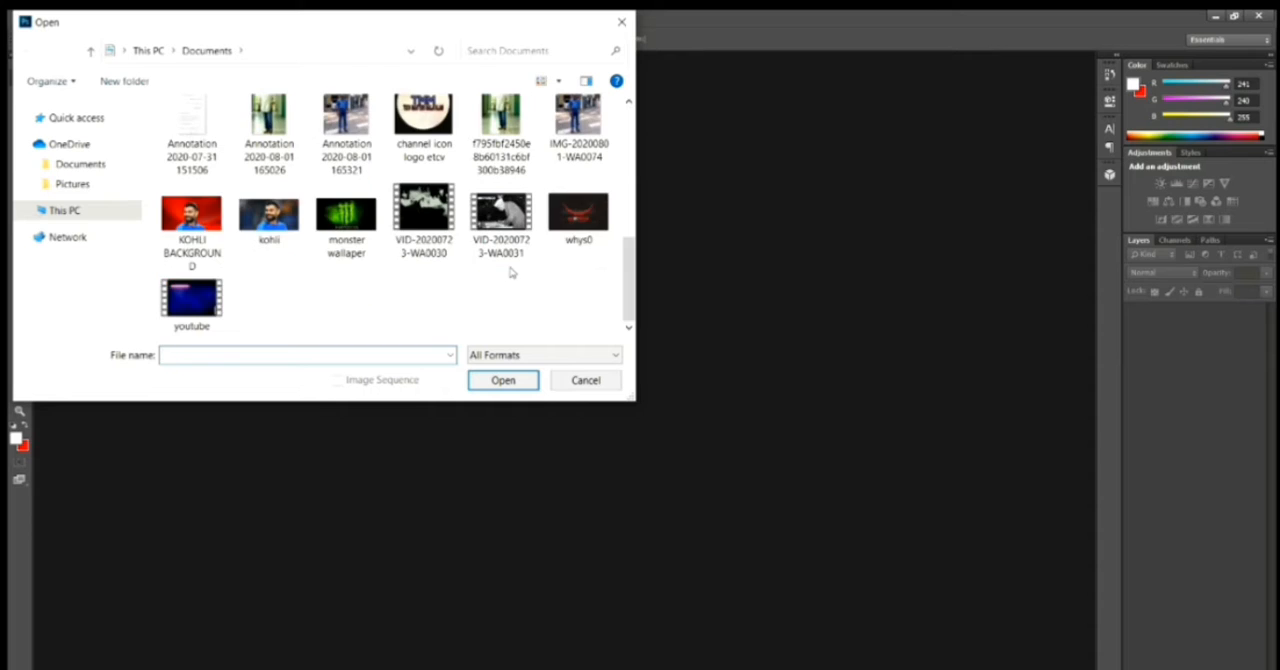
scroll(510, 272, up, 5)
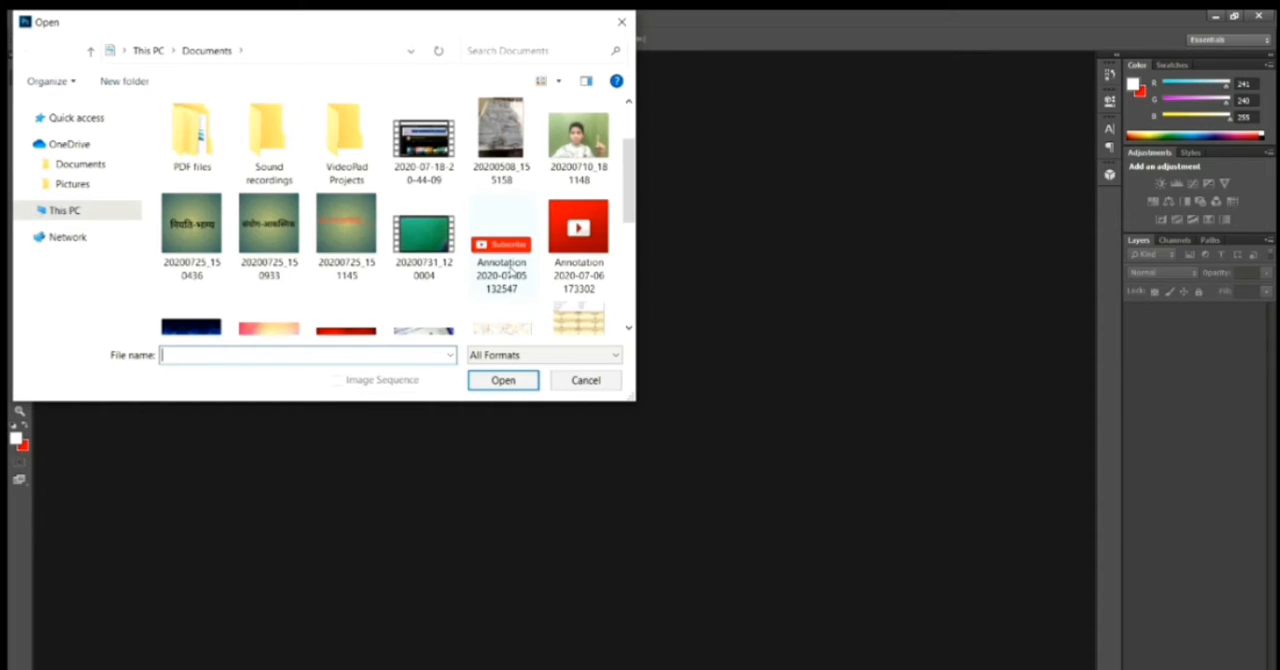
scroll(512, 272, down, 1)
click(248, 263)
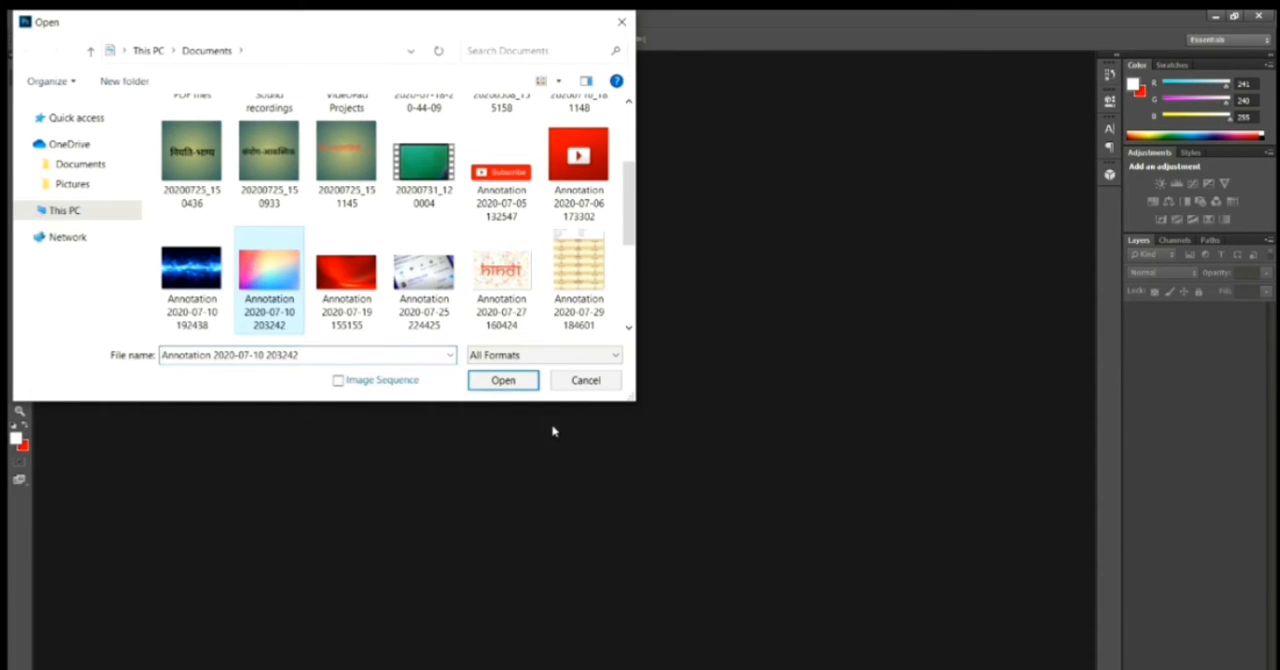
click(520, 378)
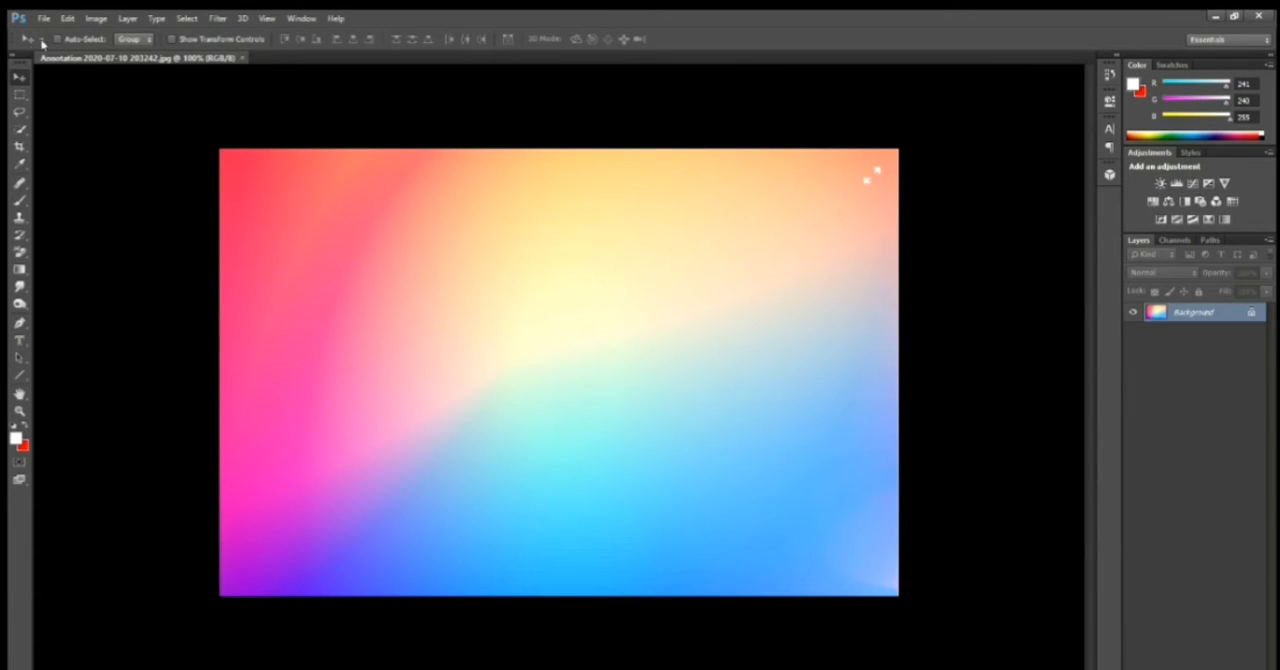
Open the kohli photo from the Documents folder as a second document
click(67, 18)
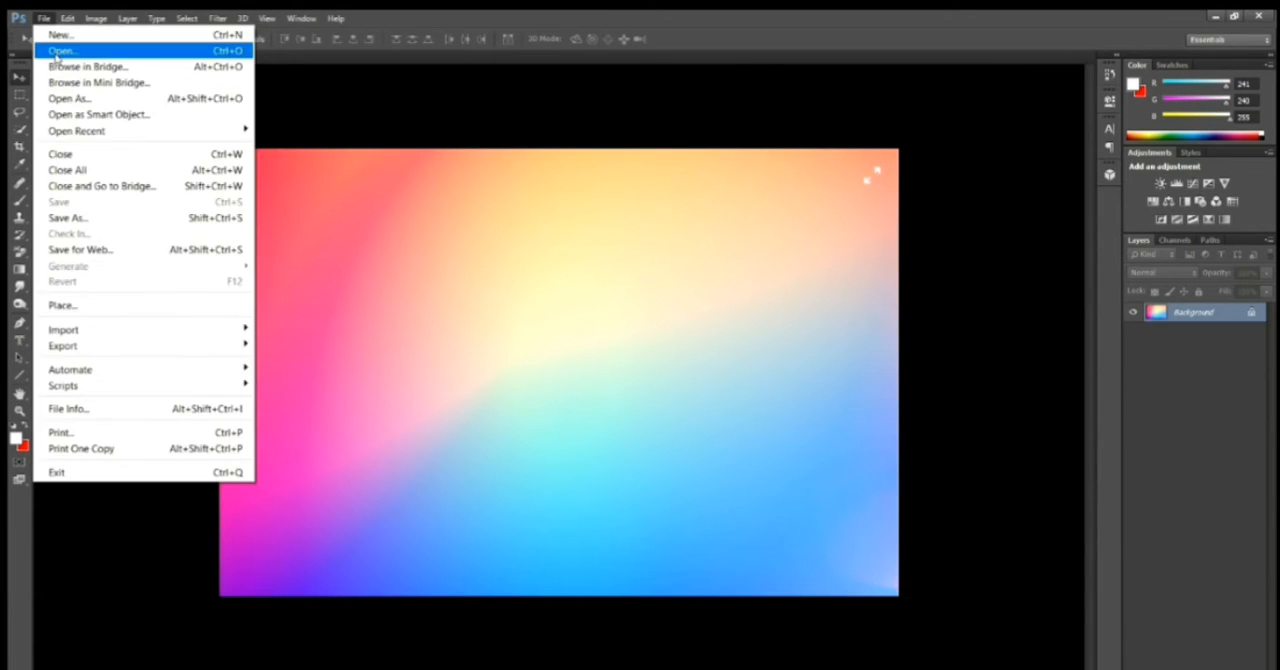
click(80, 46)
scroll(481, 250, down, 10)
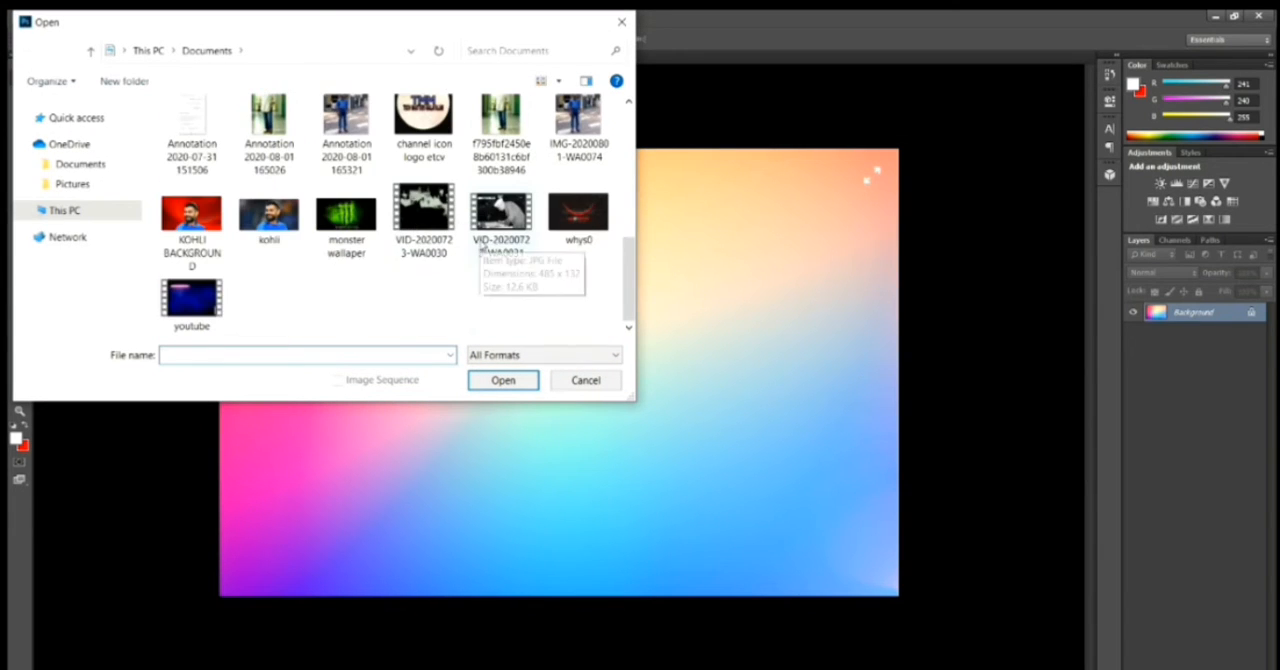
click(288, 226)
click(517, 390)
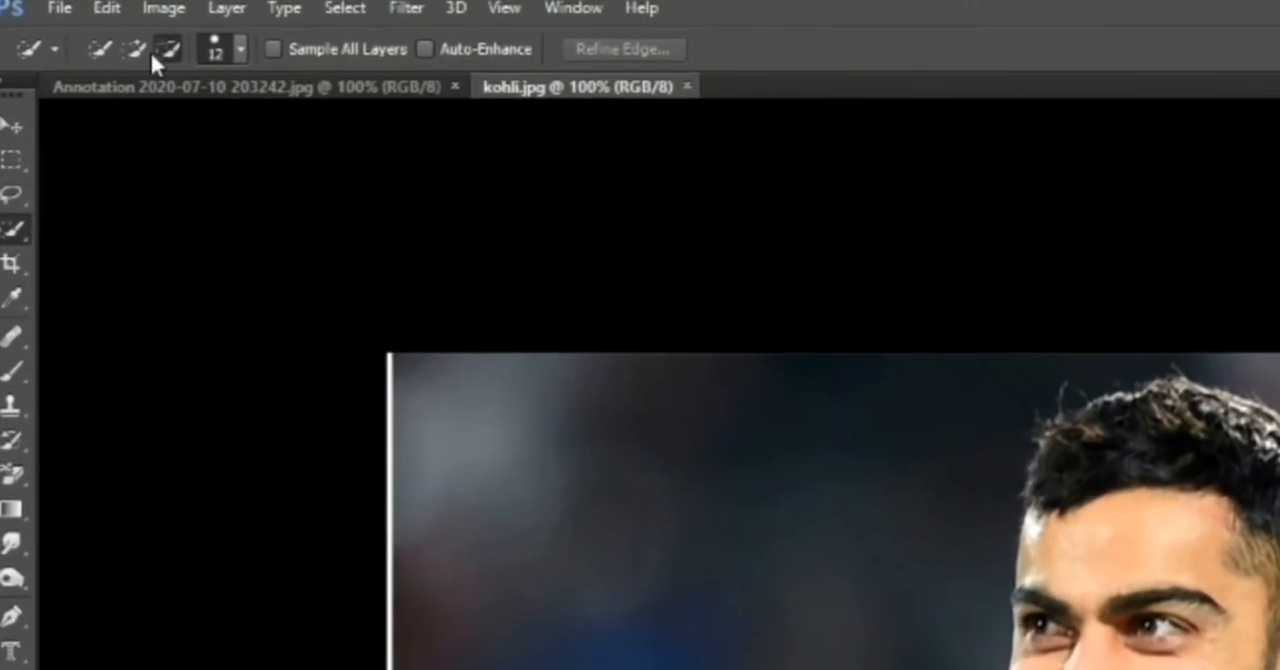
Select the man's jersey, neck, face and hair with the Quick Selection tool, leaving out the blurred background
click(120, 43)
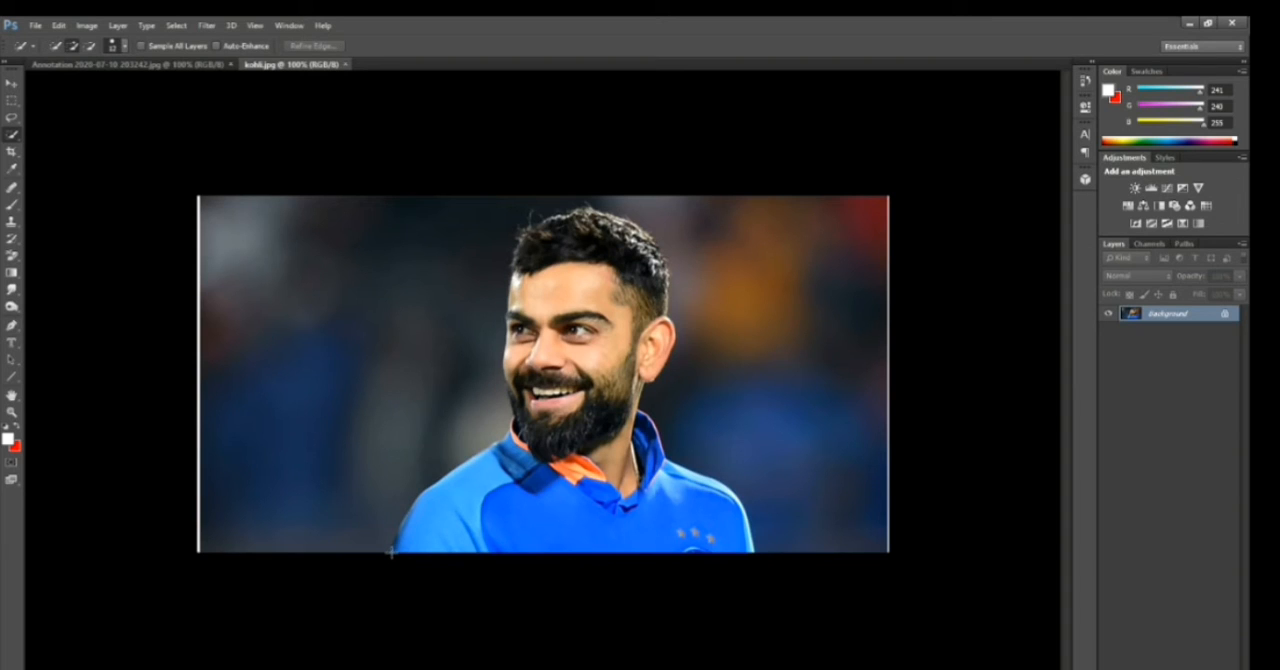
drag(393, 550, 550, 495)
mouse_move(640, 483)
mouse_down()
mouse_move(548, 380)
mouse_move(548, 276)
mouse_move(566, 260)
mouse_move(538, 266)
mouse_move(560, 240)
mouse_up()
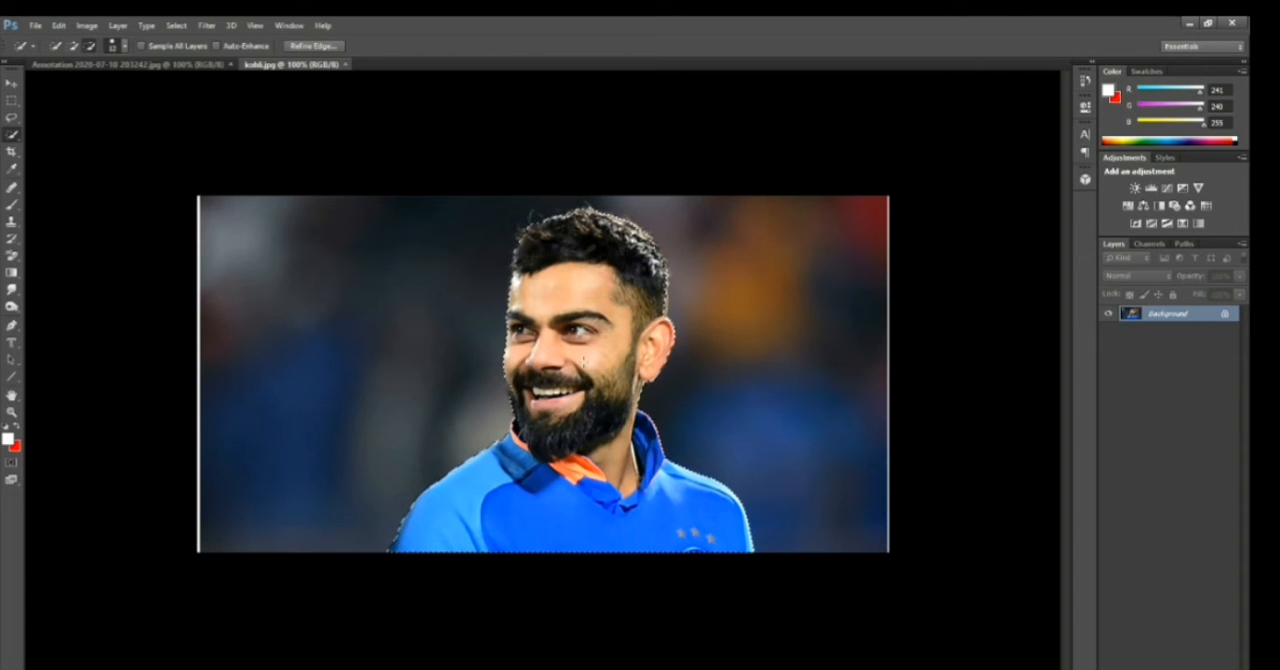
Refine the selection's edge along the shoulder at the photo's lower edge with Refine Edge, outputting to Selection
right_click(583, 360)
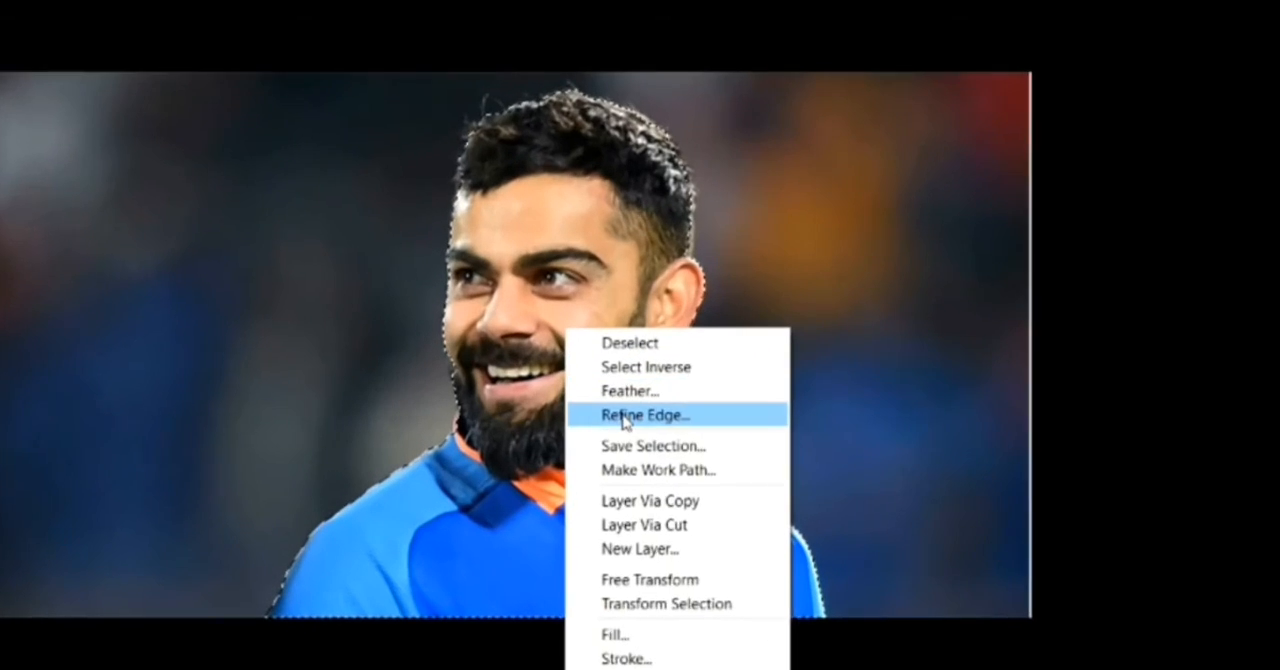
click(623, 416)
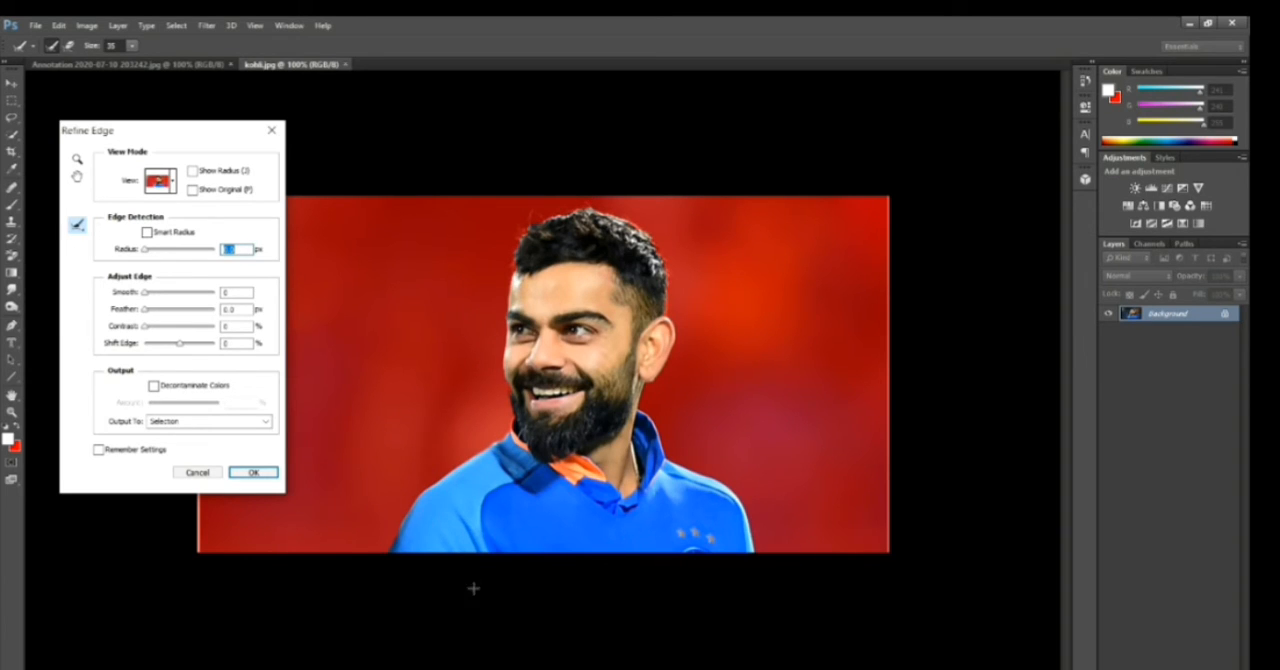
click(387, 527)
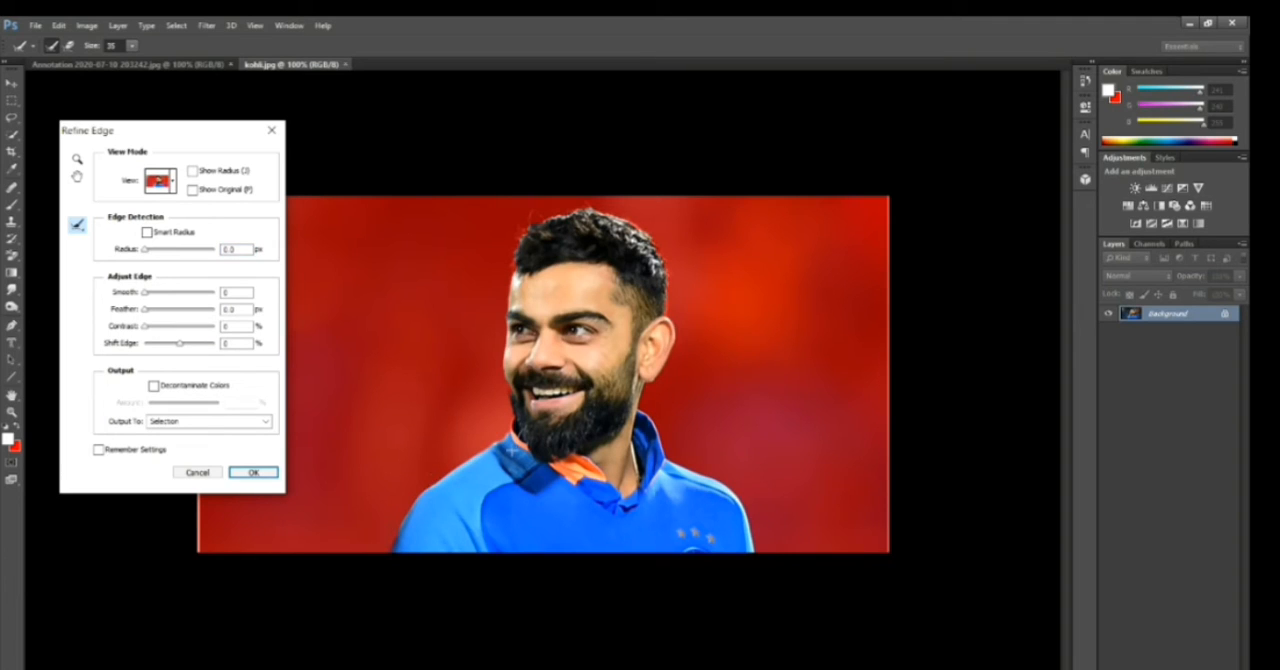
click(254, 472)
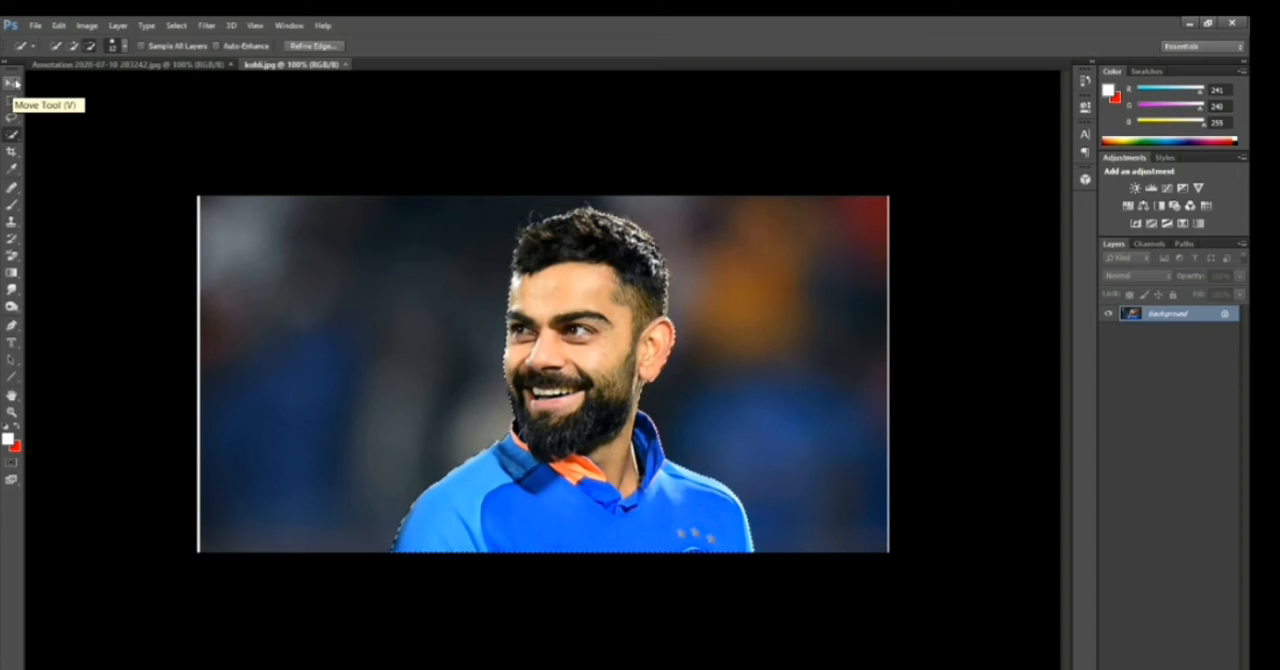
Float the kohli.jpg document in its own window over the lower part of the gradient image, with the Move tool active
click(12, 83)
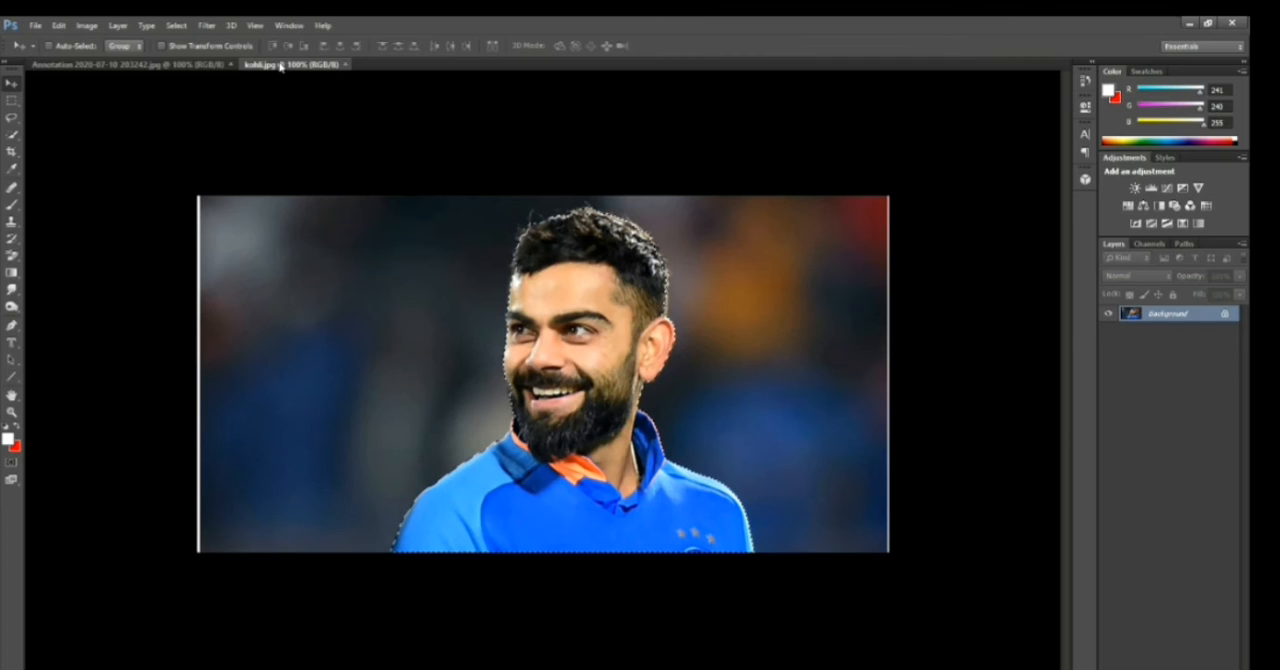
drag(281, 66, 535, 568)
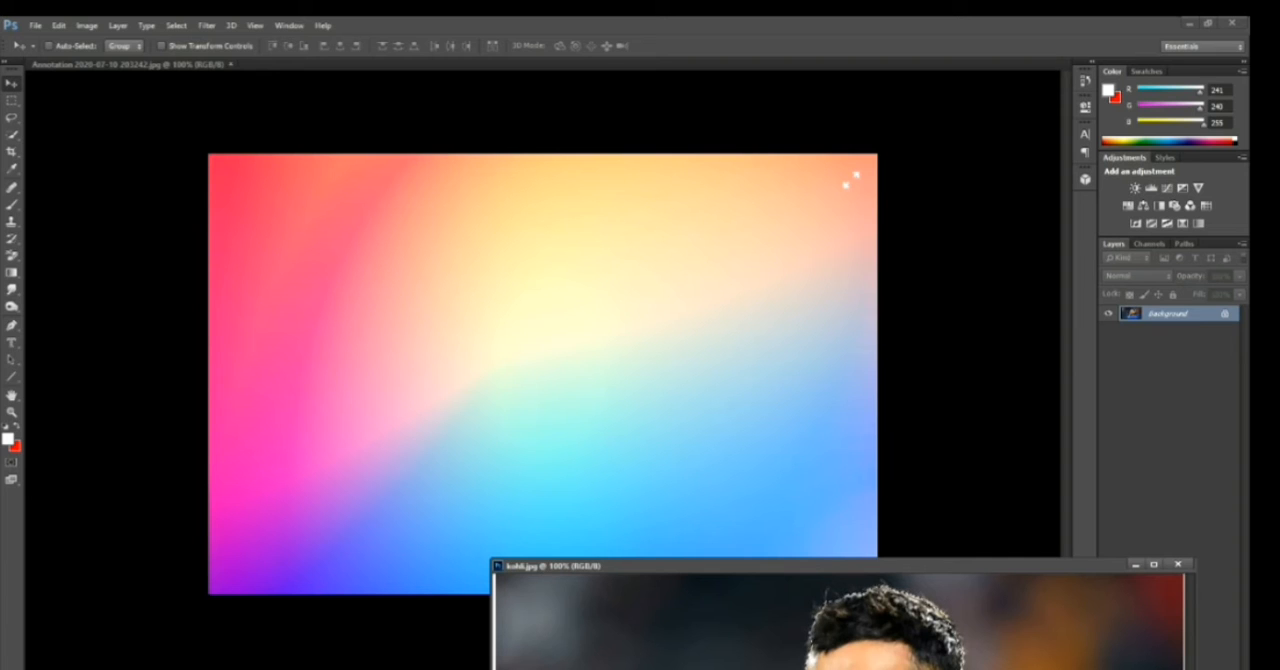
drag(807, 567, 546, 433)
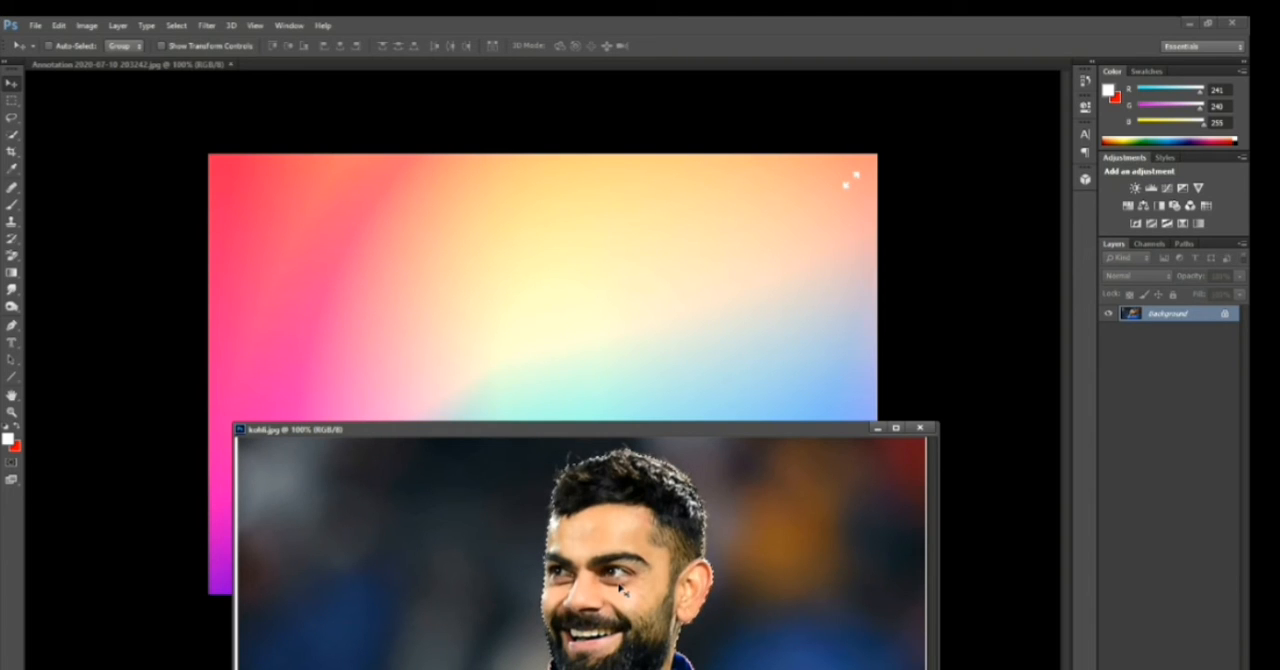
Move the selected man from kohli.jpg into the gradient document as a new layer and close kohli.jpg
drag(620, 590, 588, 421)
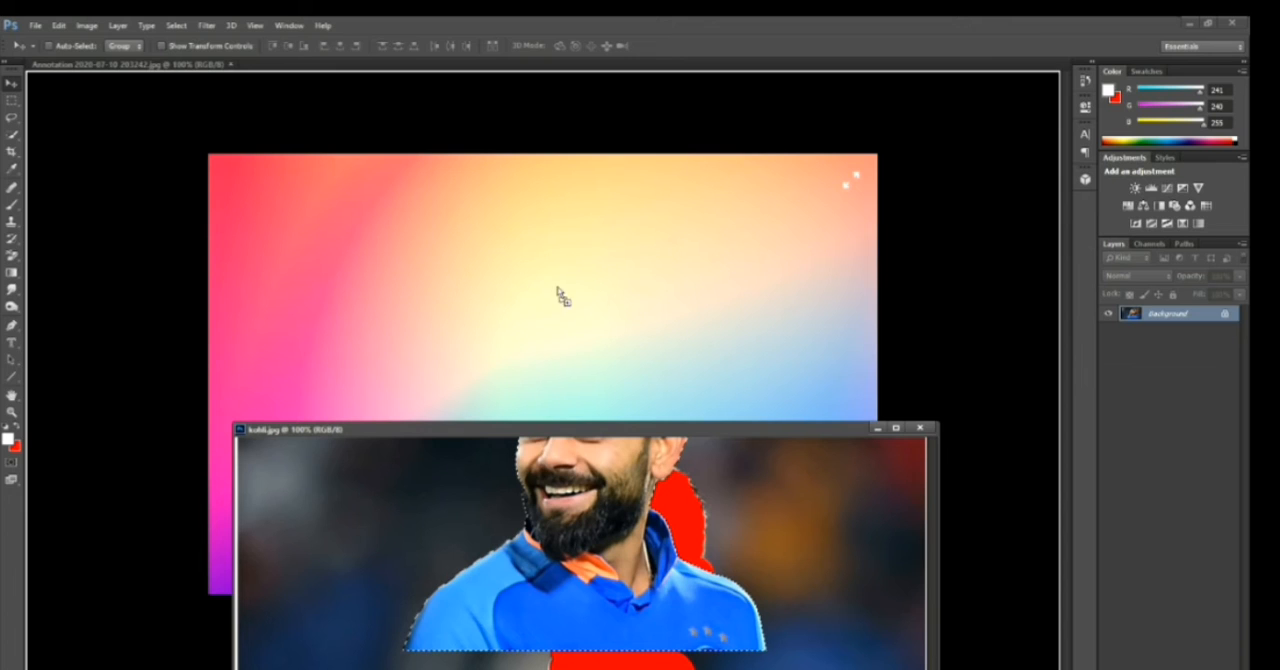
drag(558, 320, 558, 321)
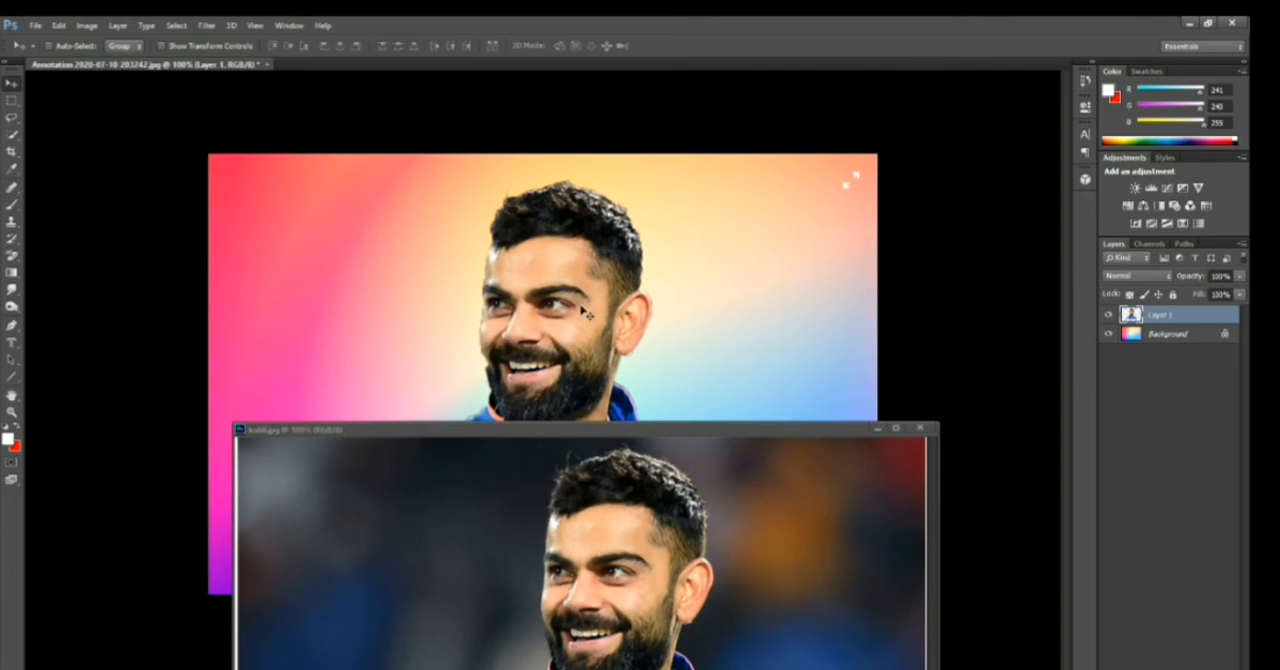
click(919, 428)
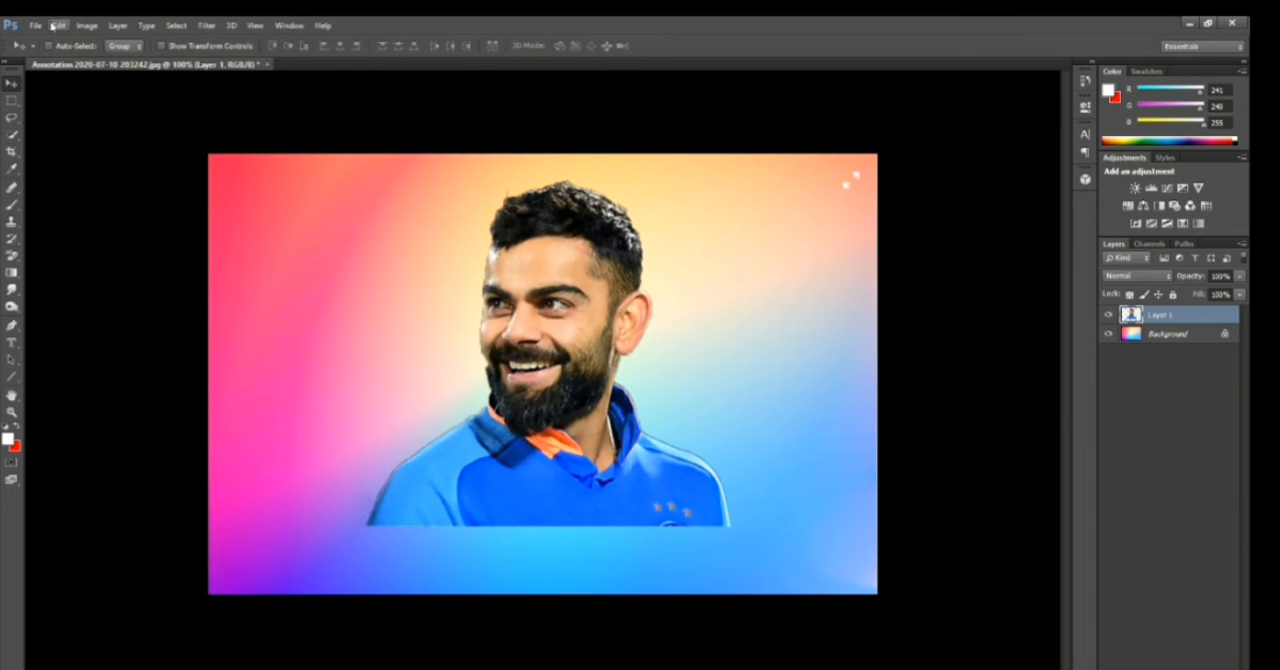
Scale the man's layer to about 81% width and 84% height, centred on the gradient's bottom edge
drag(597, 418, 590, 478)
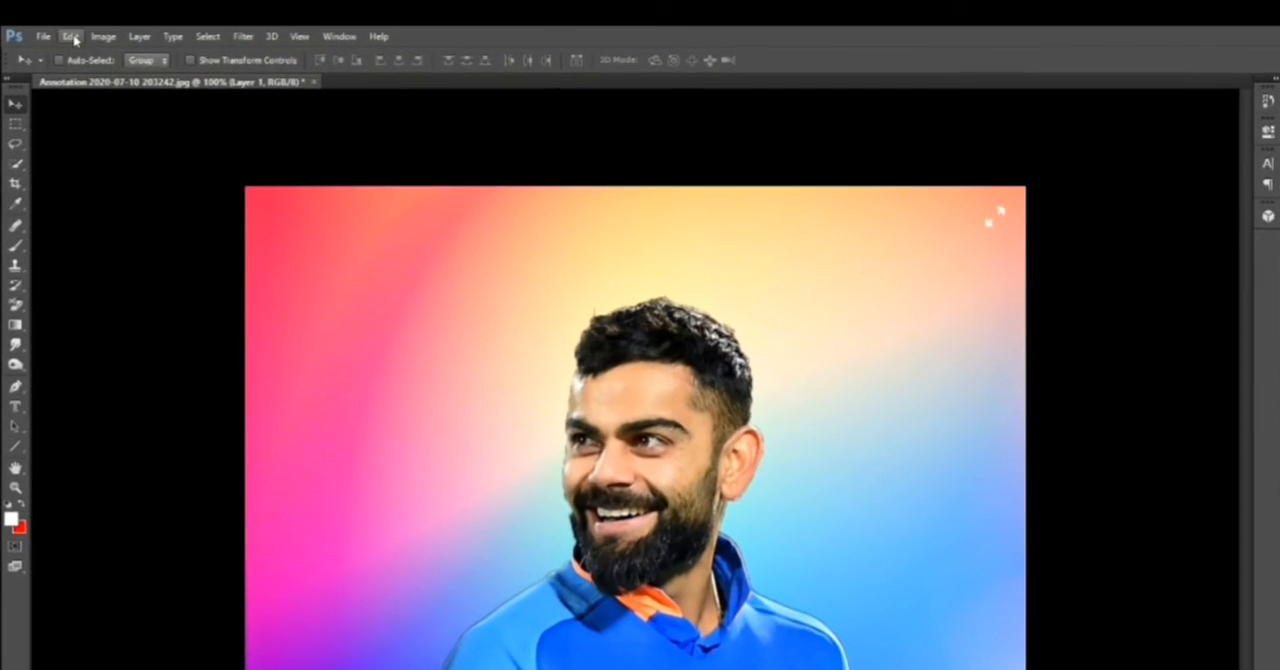
click(72, 37)
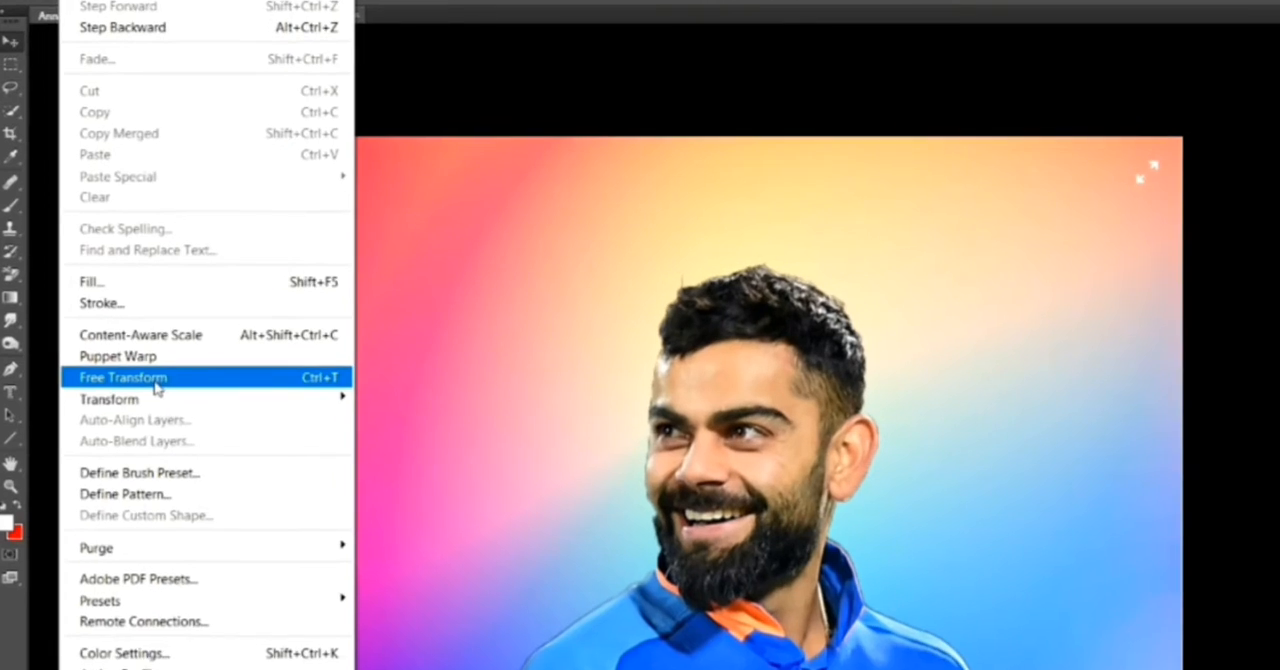
click(155, 380)
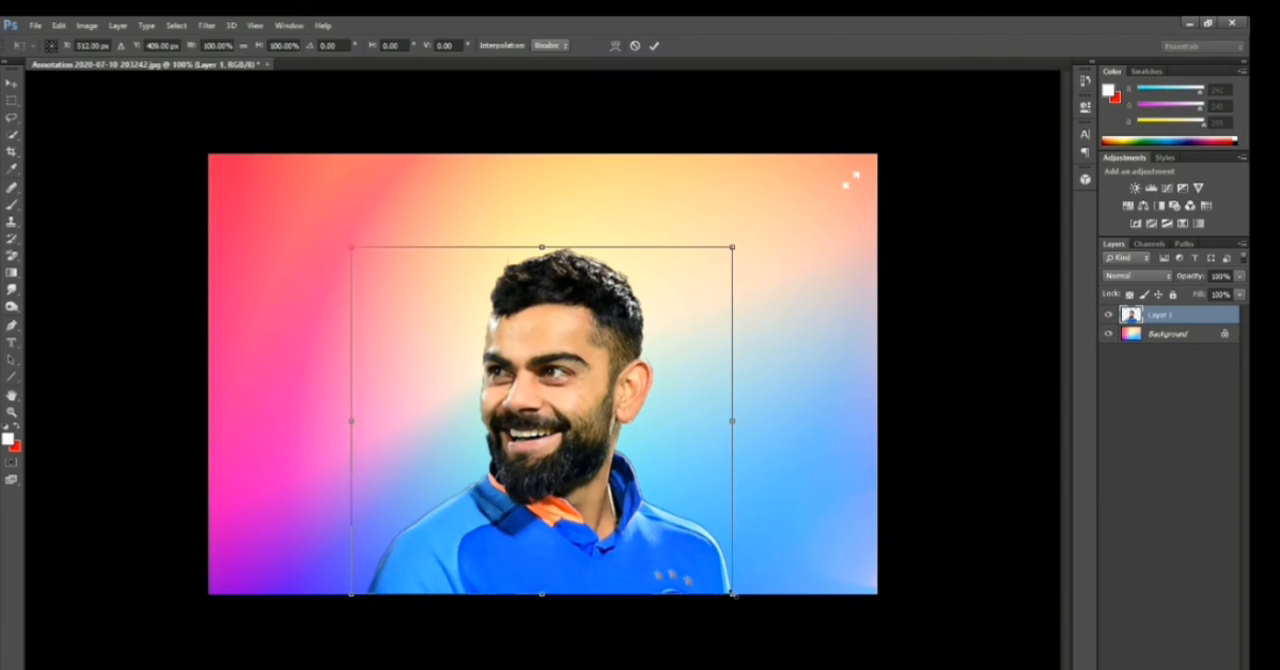
drag(733, 594, 660, 533)
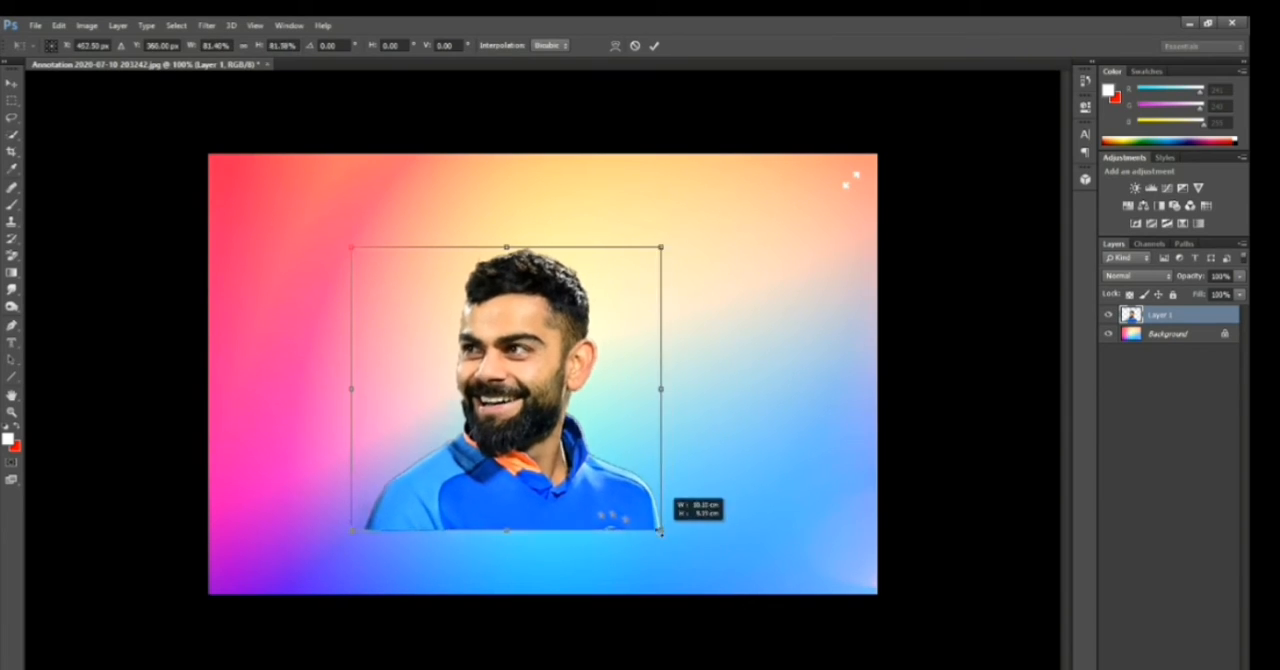
drag(498, 410, 533, 468)
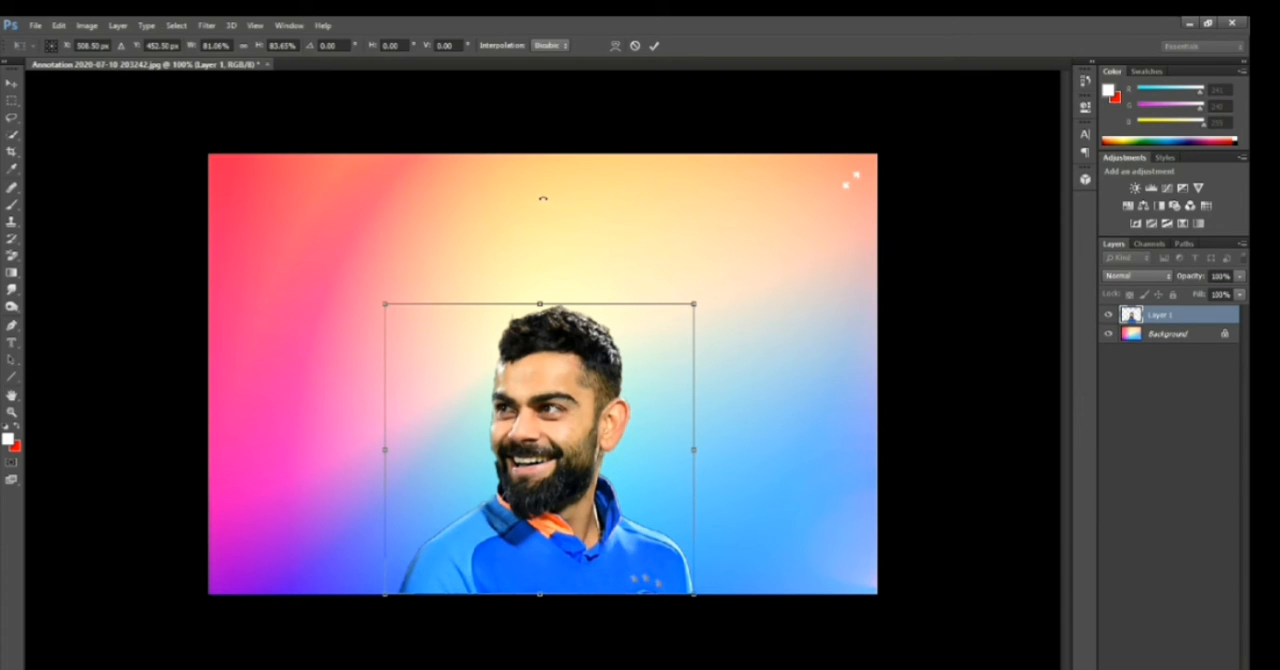
key(Return)
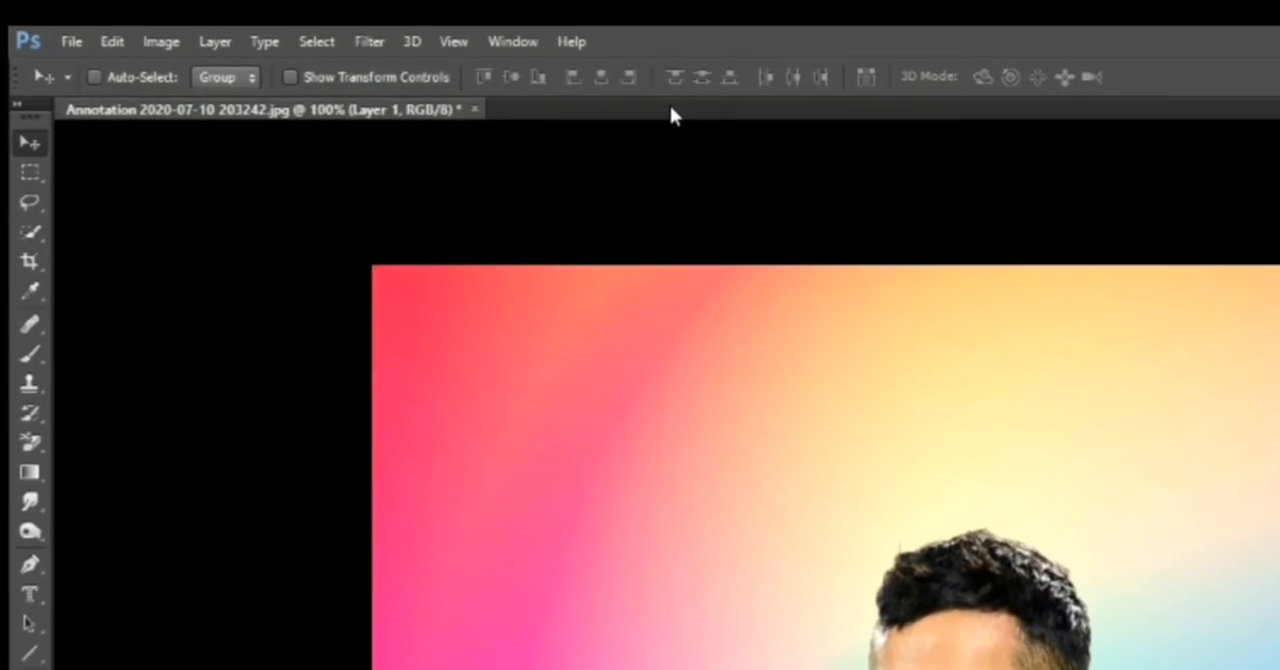
Save the composite in Documents under the name KOHLI FILE in JPEG format
click(84, 41)
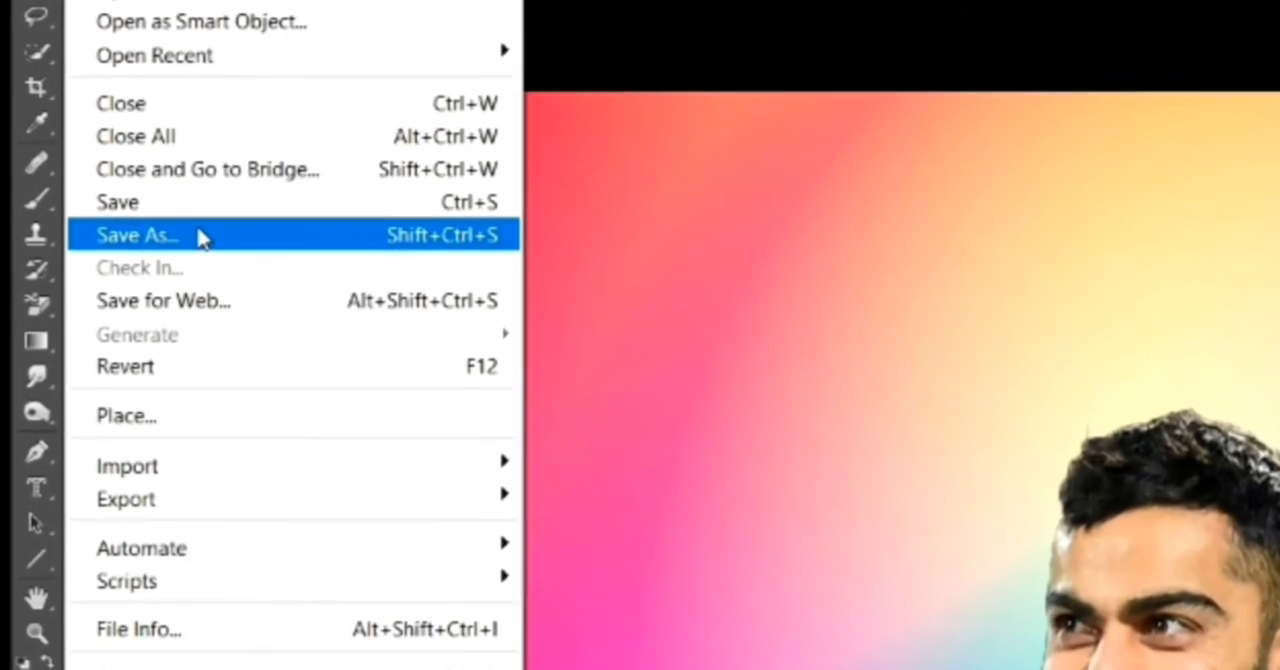
click(200, 237)
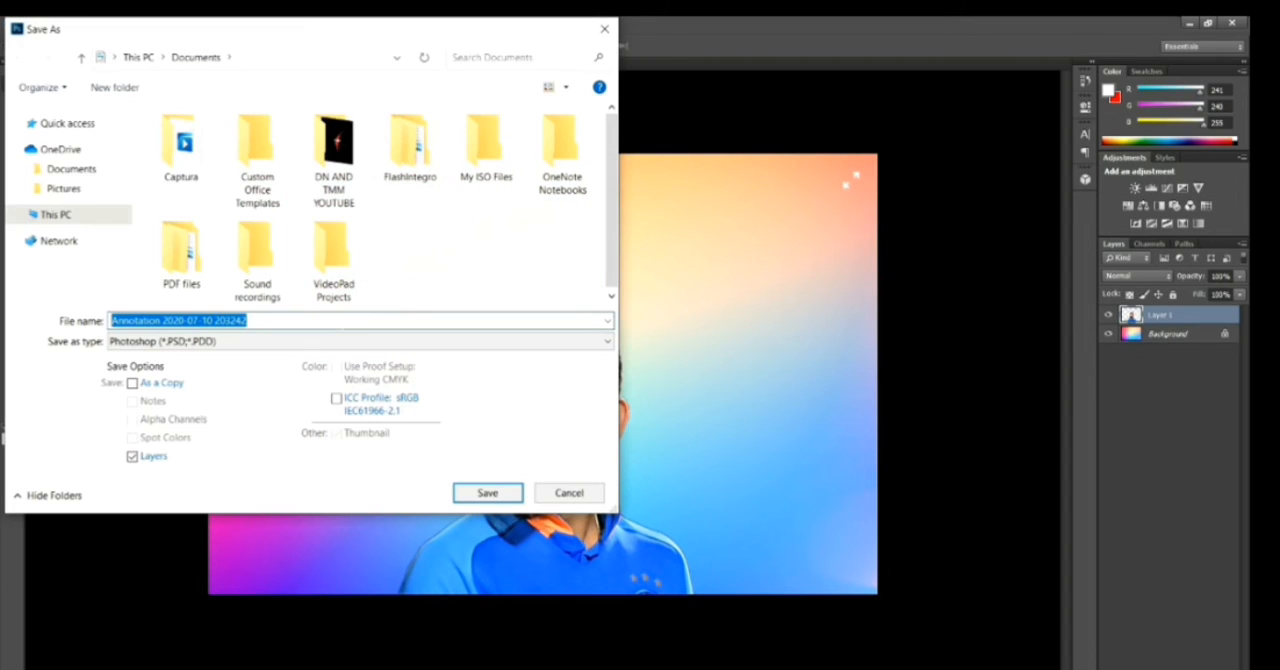
key(BackSpace)
text(KO)
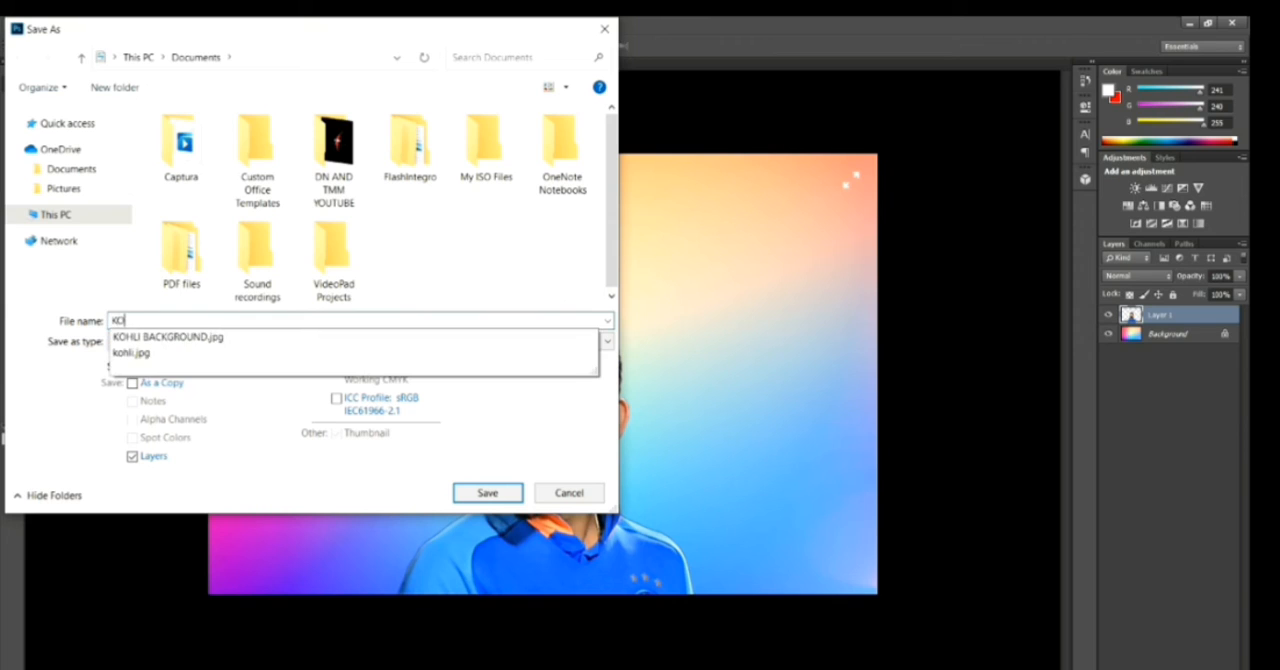
text(HLI )
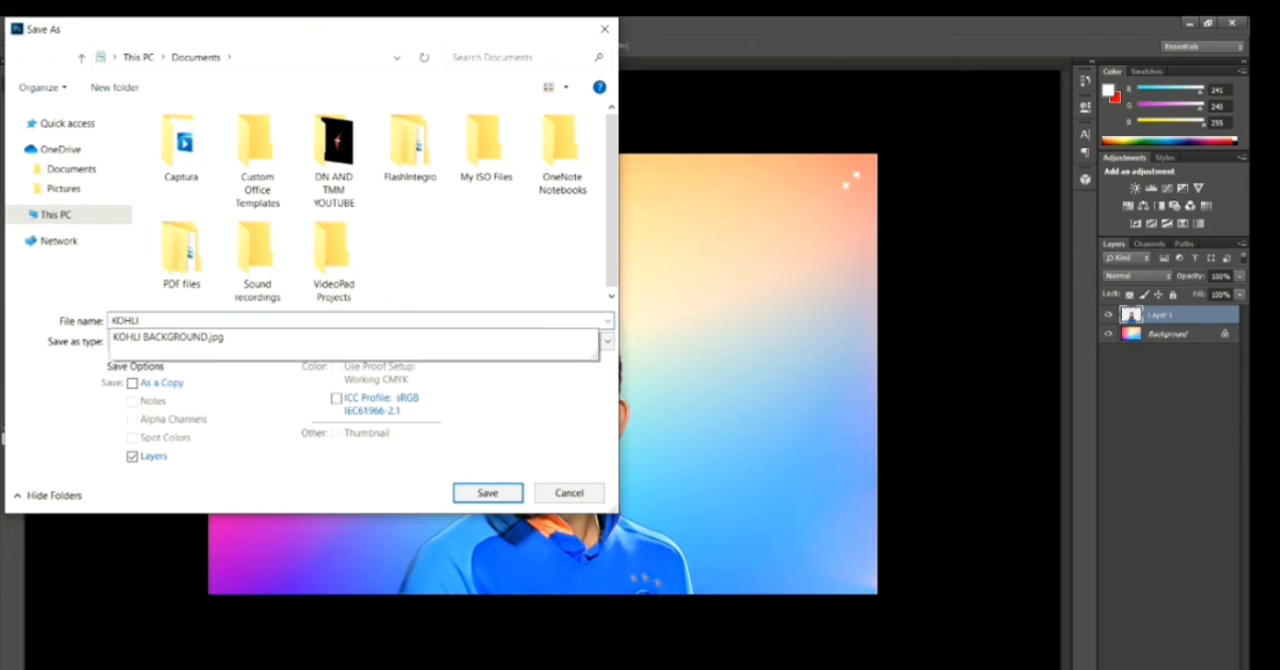
text(FILE)
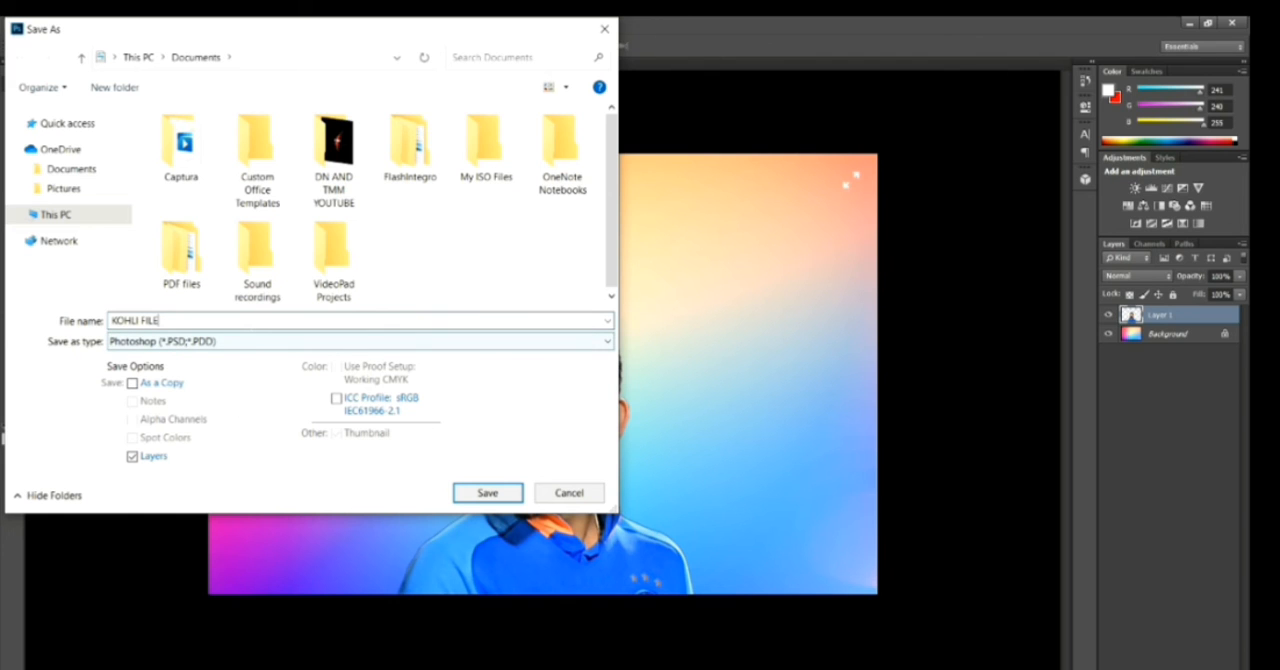
click(225, 342)
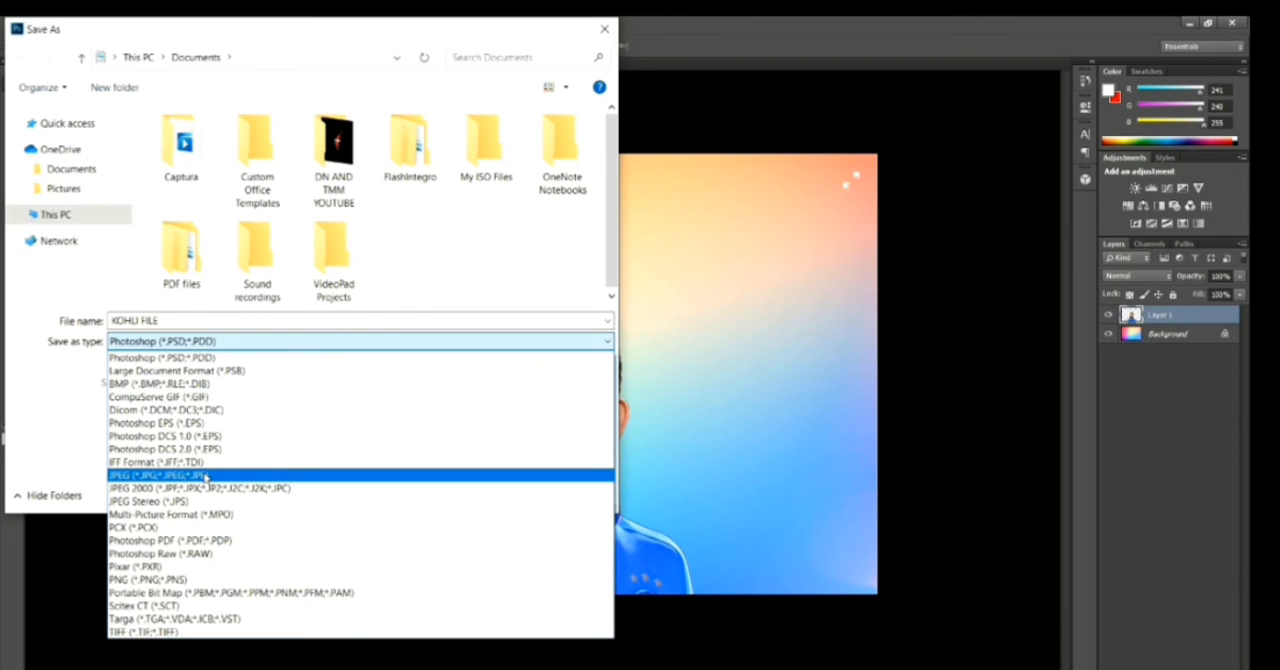
click(205, 476)
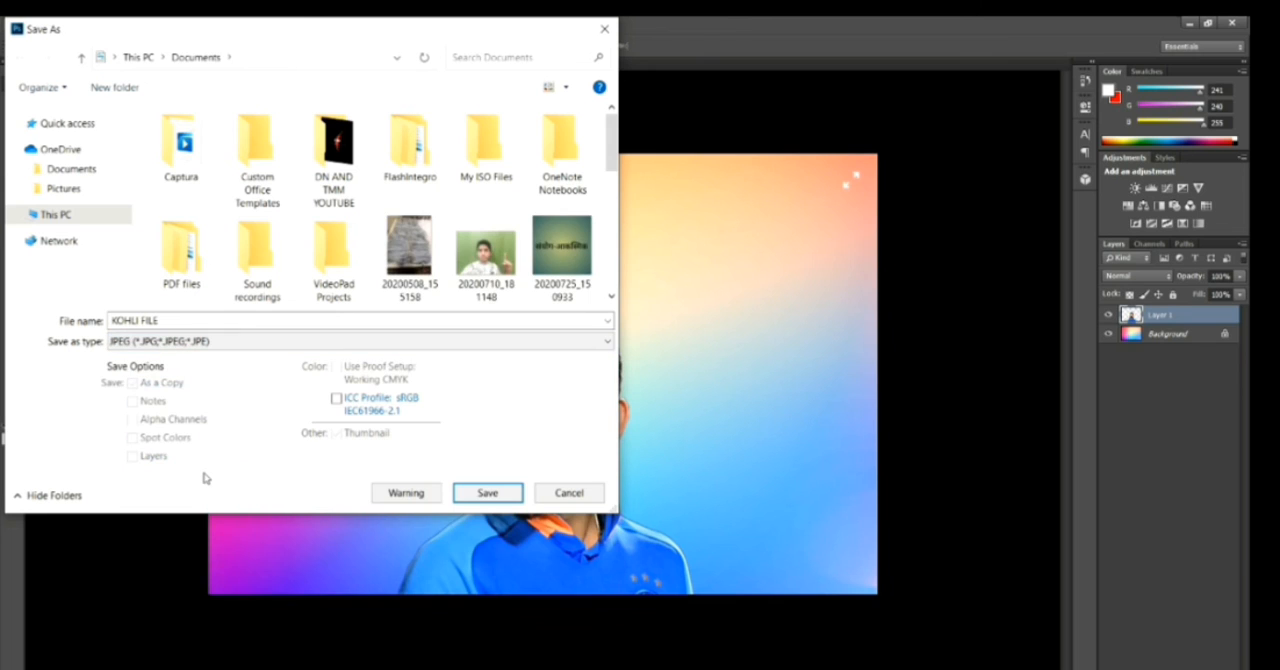
click(484, 493)
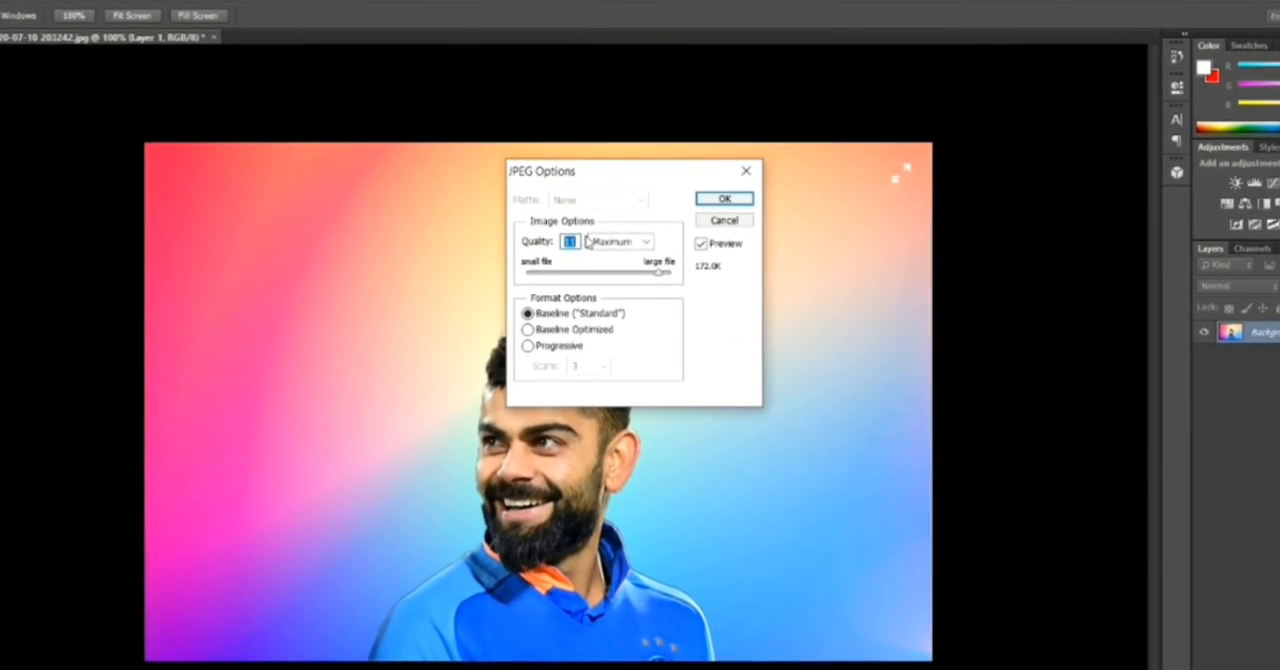
Set the JPEG quality to High (8) with the Baseline ("Standard") format and complete the export
click(658, 246)
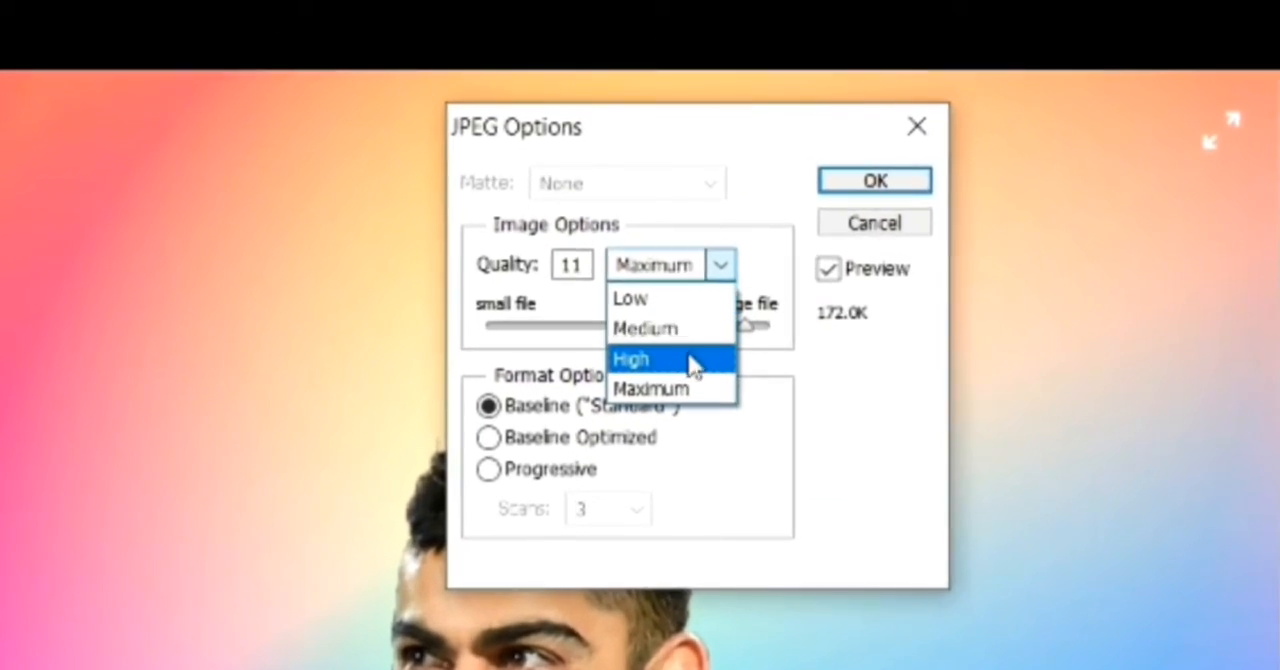
click(650, 341)
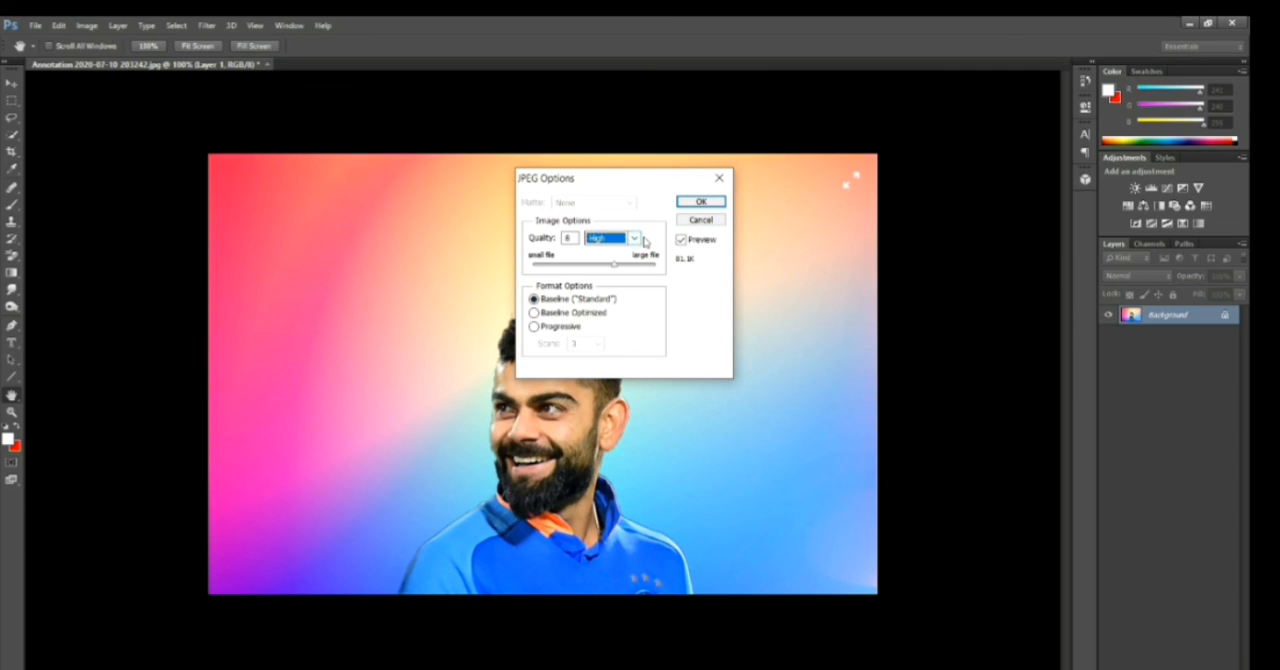
click(716, 202)
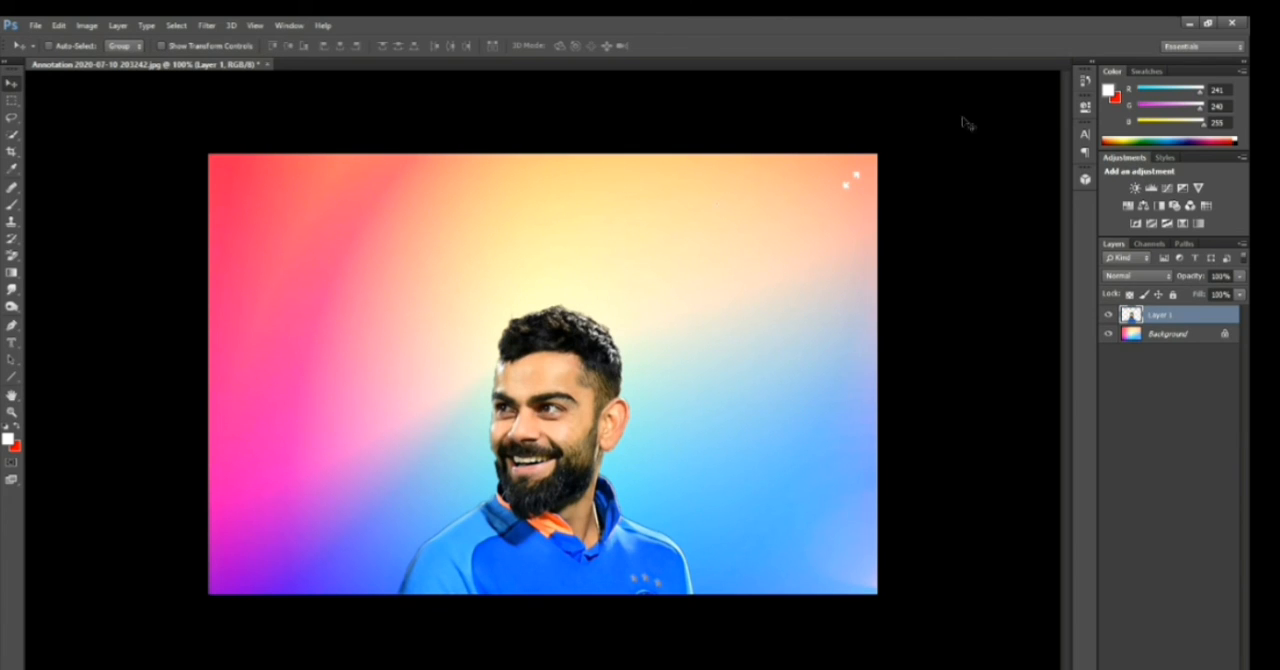
Quit the image editor without saving changes to the gradient document, and close the Captura folder window
click(1232, 22)
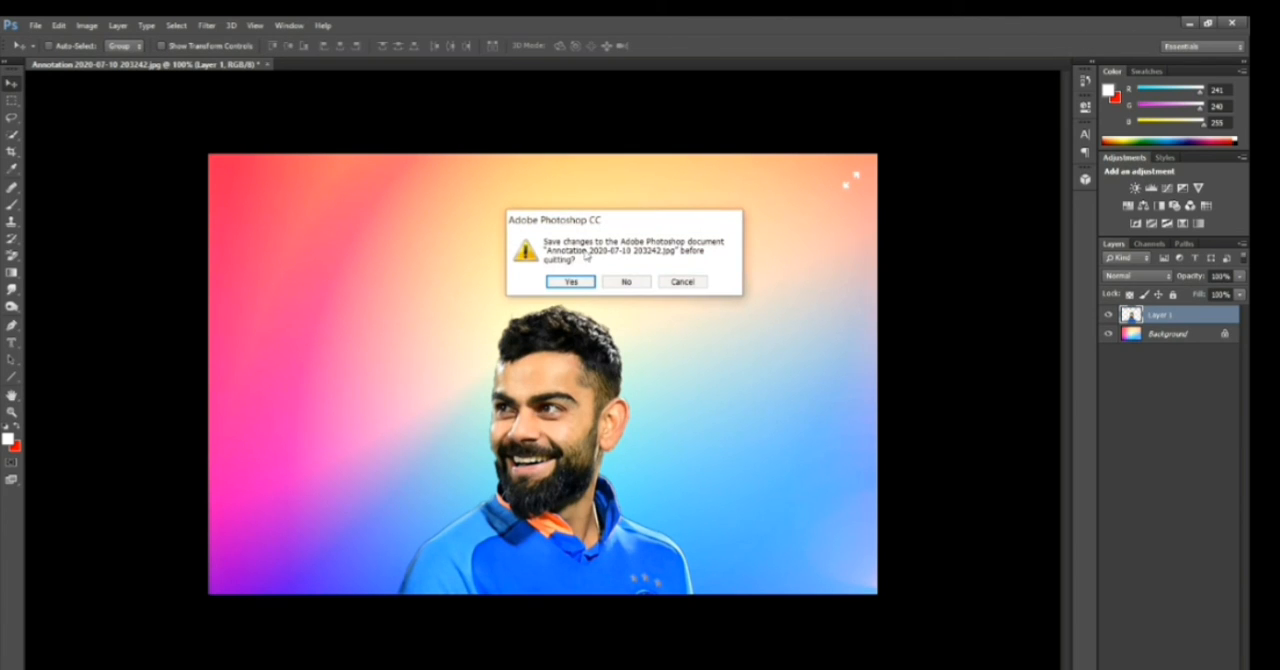
click(615, 281)
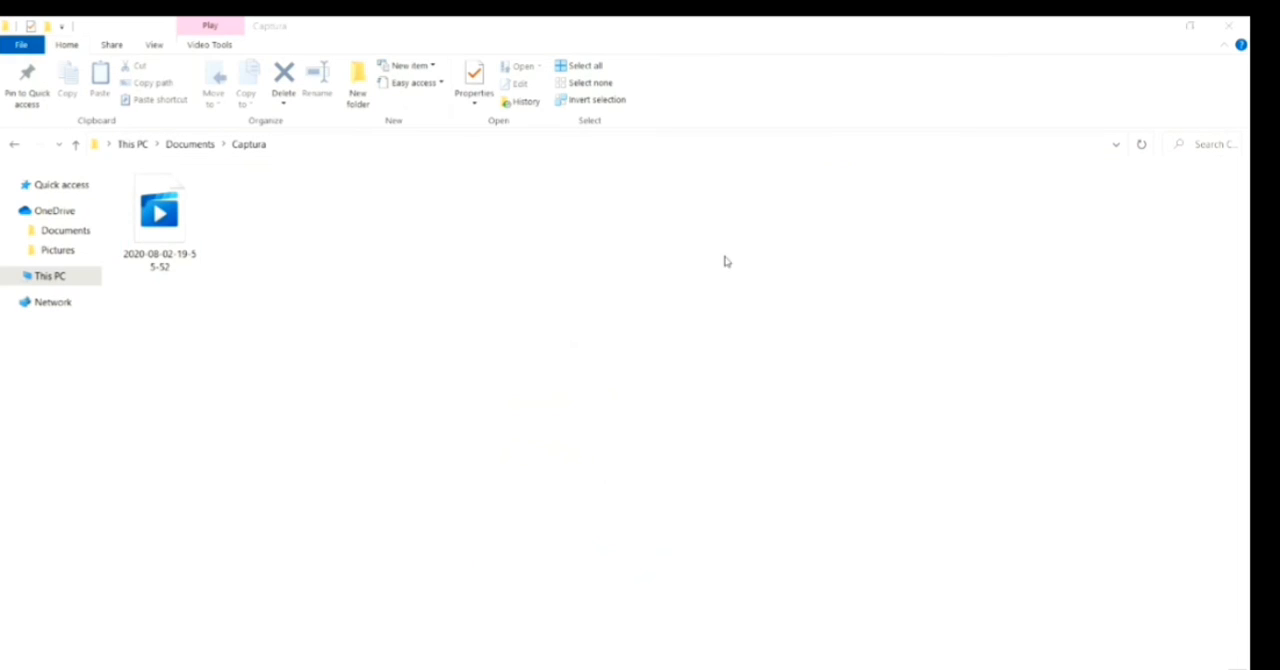
click(1246, 20)
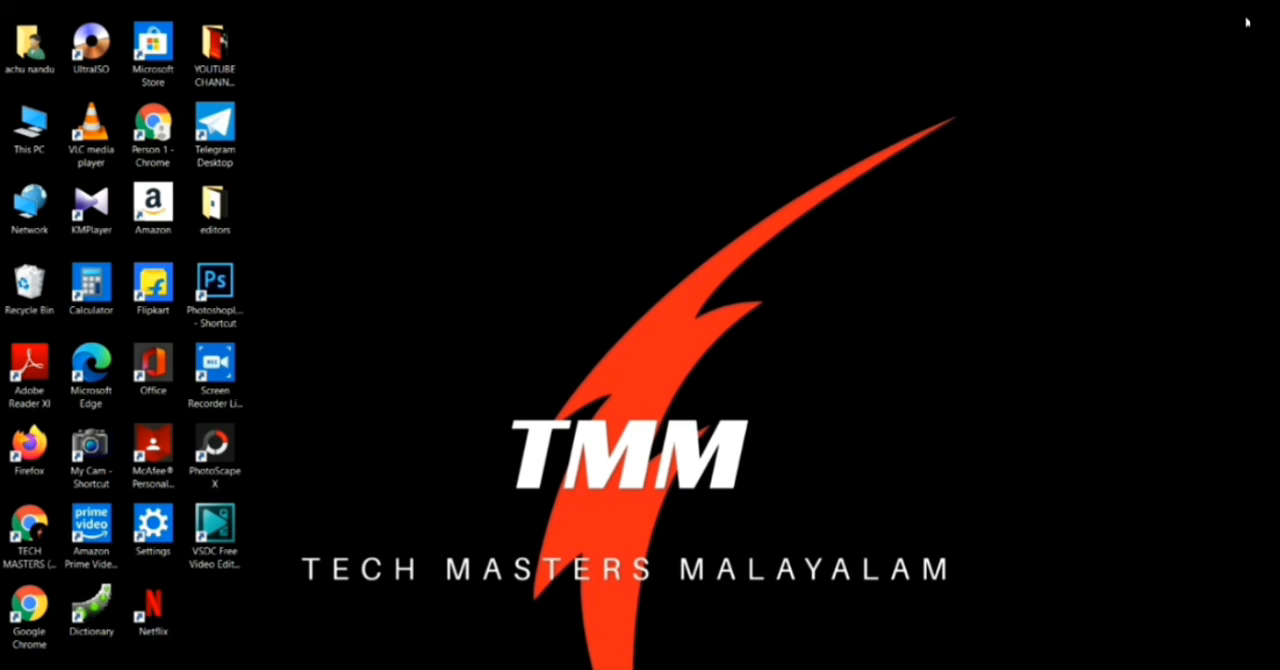